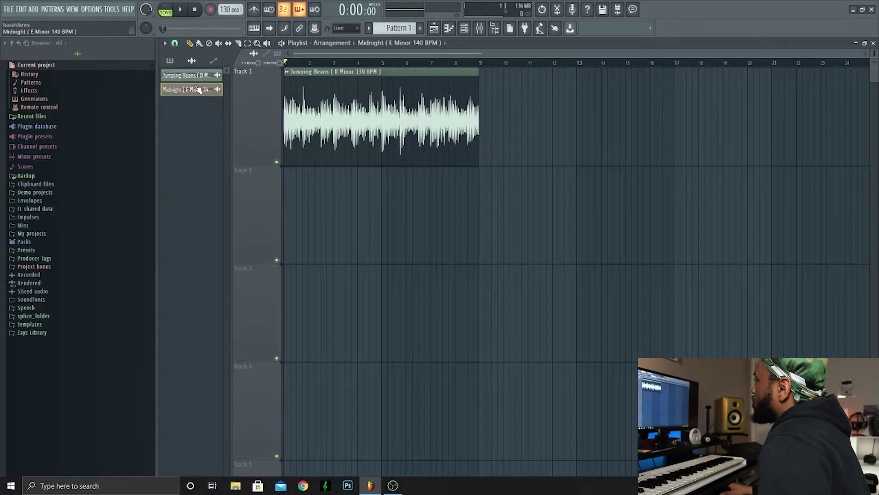
Delete the Midnight (E Minor 140 BPM) sample channel from the project and confirm the deletion
{"action": "right_click", "coordinate": [189, 94]}
{"action": "left_click", "coordinate": [214, 190]}
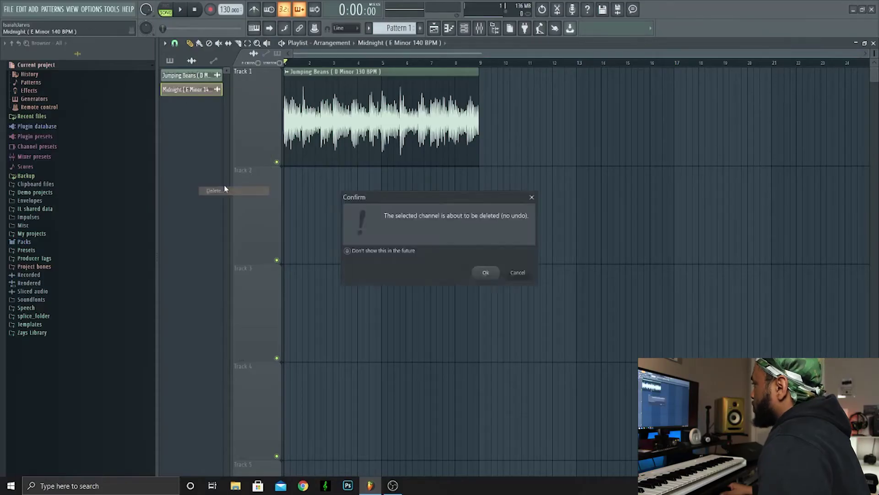
{"action": "key", "text": "Return"}
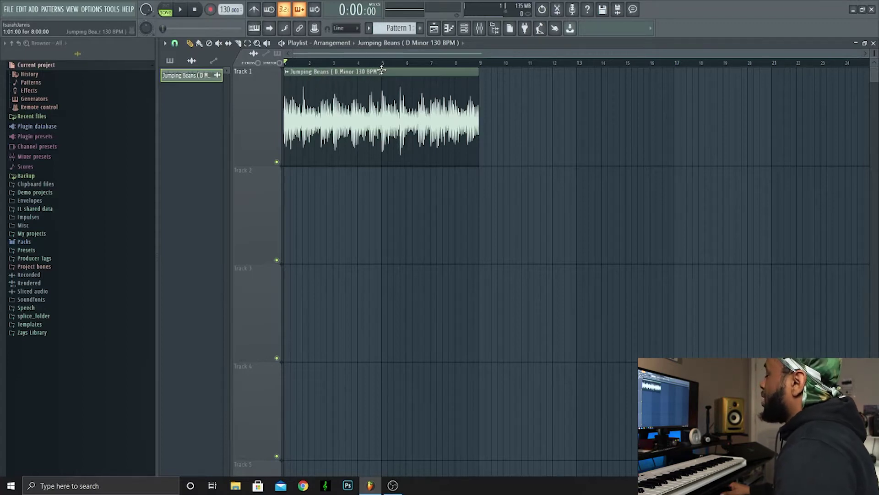
{"action": "left_click", "coordinate": [573, 157]}
{"action": "right_click", "coordinate": [573, 157]}
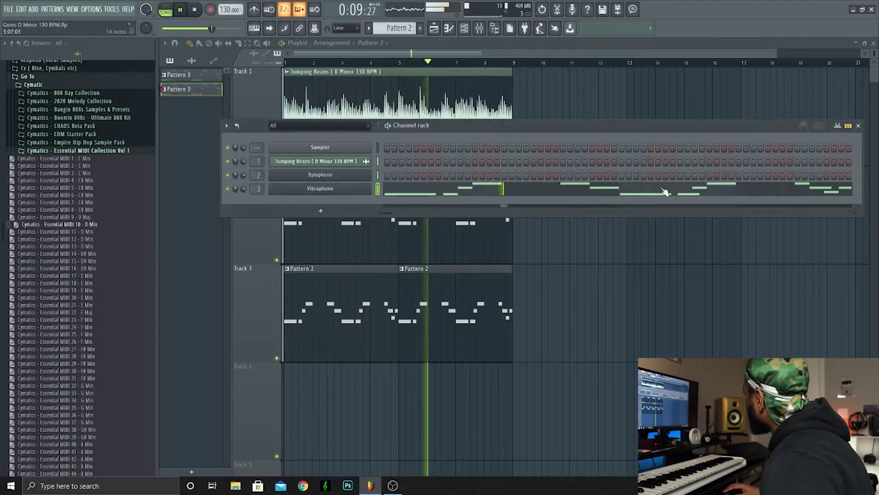
Play back the Vibraphone melody in Pattern 2 and delete the two D6 notes in its fourth bar
{"action": "left_click", "coordinate": [663, 191]}
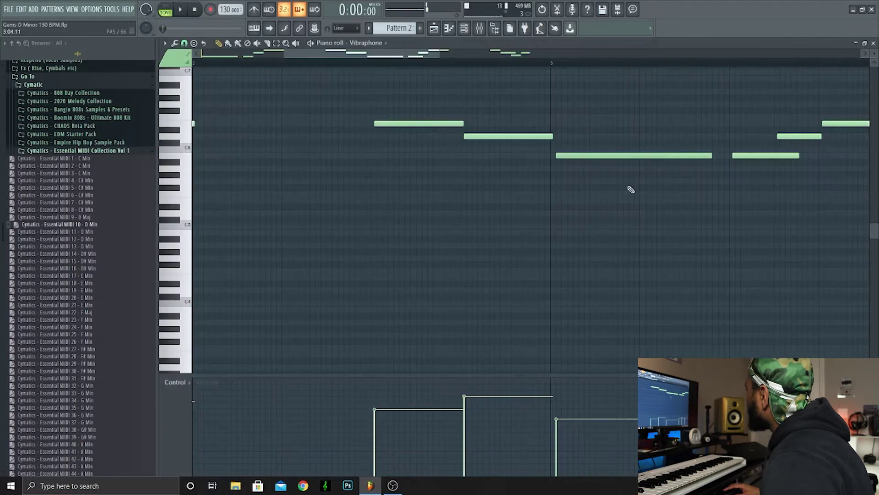
{"action": "right_click", "coordinate": [482, 222], "text": "ctrl"}
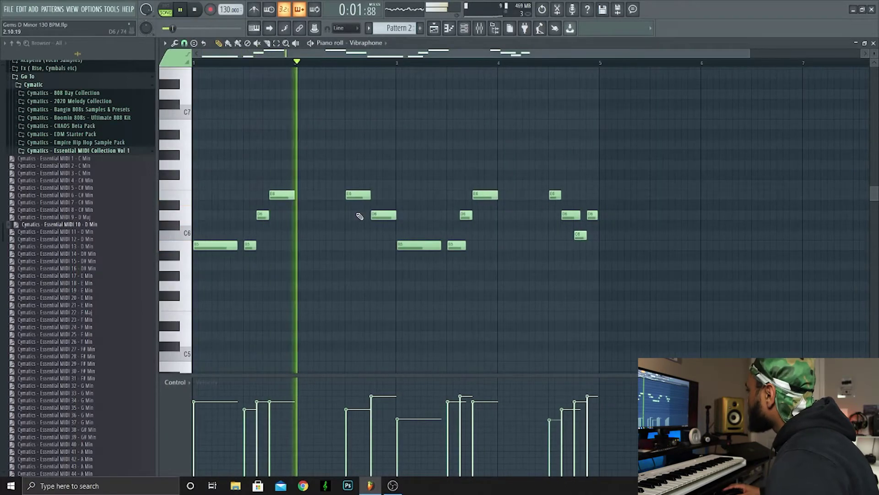
{"action": "left_click_drag", "start_coordinate": [401, 267], "coordinate": [357, 248]}
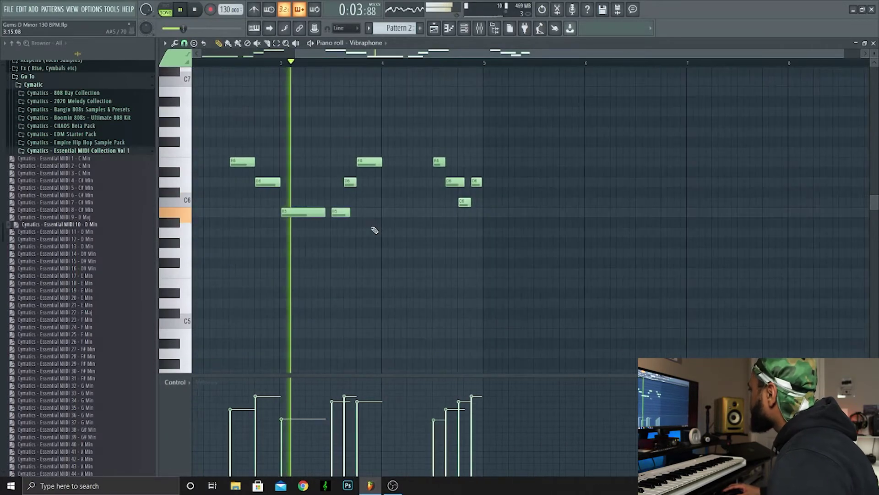
{"action": "scroll", "coordinate": [449, 196], "scroll_direction": "up", "scroll_amount": 1}
{"action": "right_click", "coordinate": [457, 183]}
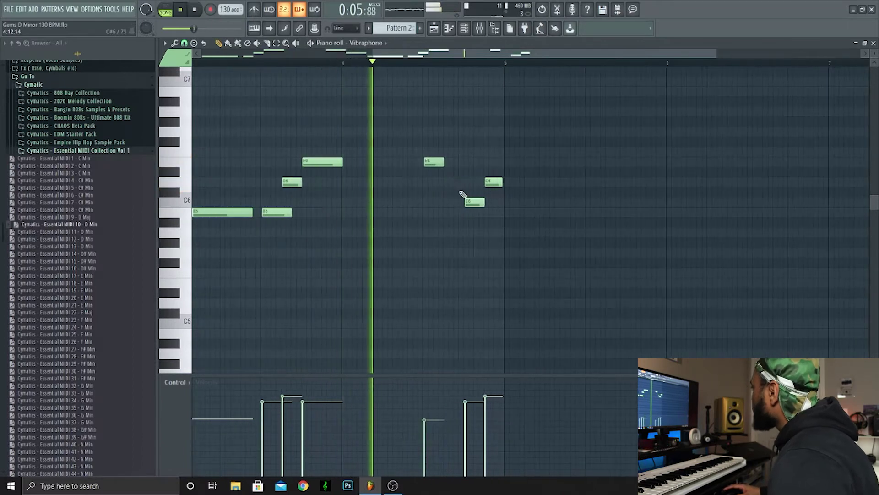
{"action": "right_click", "coordinate": [488, 183]}
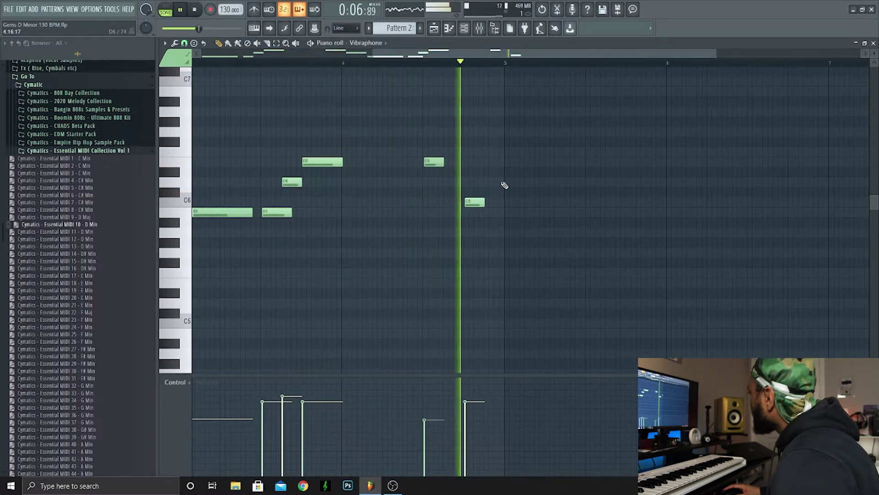
Open the Xylophone melody in Pattern 1 and delete the D6 note in bar 3, keeping the D6 in bar 1
{"action": "left_click", "coordinate": [434, 28]}
{"action": "double_click", "coordinate": [446, 234]}
{"action": "left_click_drag", "start_coordinate": [446, 235], "coordinate": [693, 181]}
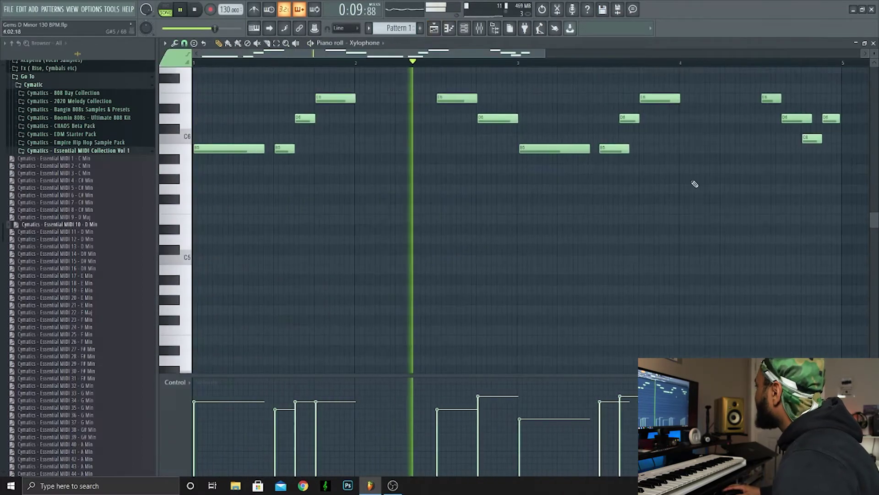
{"action": "scroll", "coordinate": [692, 182], "scroll_direction": "down", "scroll_amount": 1}
{"action": "left_click_drag", "start_coordinate": [546, 179], "coordinate": [547, 243]}
{"action": "right_click", "coordinate": [508, 126]}
{"action": "right_click", "coordinate": [282, 155]}
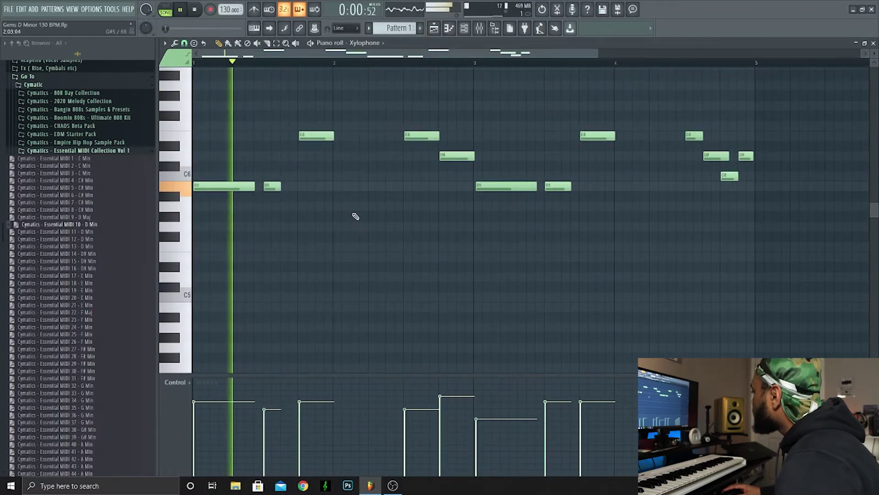
{"action": "key", "text": "ctrl+z"}
Delete the first D6 note, just before the C6, in the Xylophone melody's fourth bar
{"action": "left_click_drag", "start_coordinate": [435, 200], "coordinate": [394, 204]}
{"action": "left_click_drag", "start_coordinate": [622, 170], "coordinate": [508, 177]}
{"action": "right_click", "coordinate": [508, 172]}
{"action": "scroll", "coordinate": [516, 192], "scroll_direction": "down", "scroll_amount": 2}
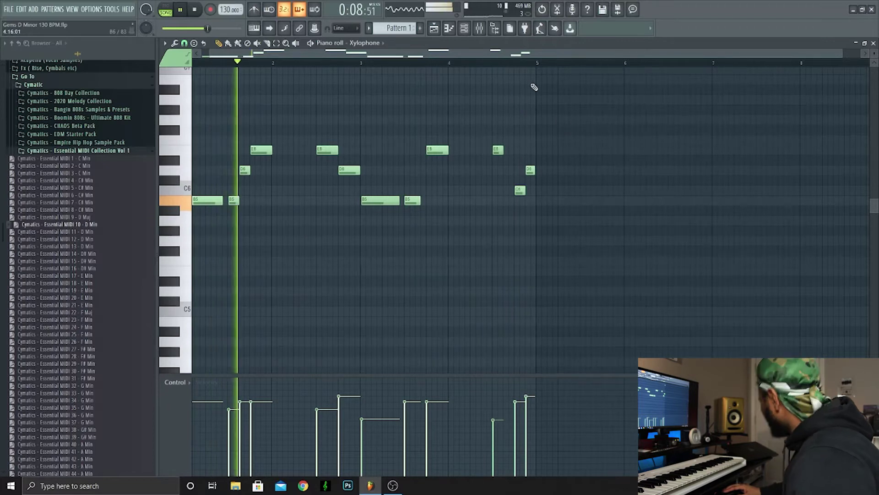
Lower the Melody 3 mixer track's volume to about -3.9 dB (83%)
{"action": "key", "text": "ctrl+a"}
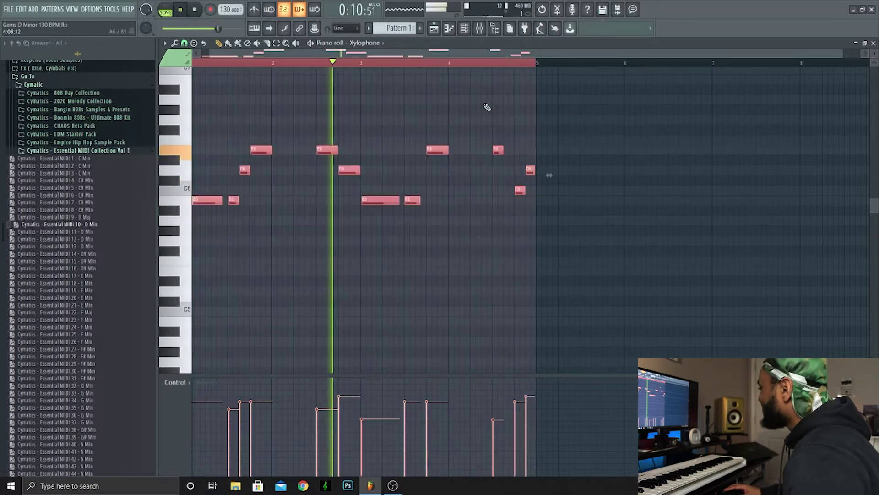
{"action": "left_click", "coordinate": [479, 28]}
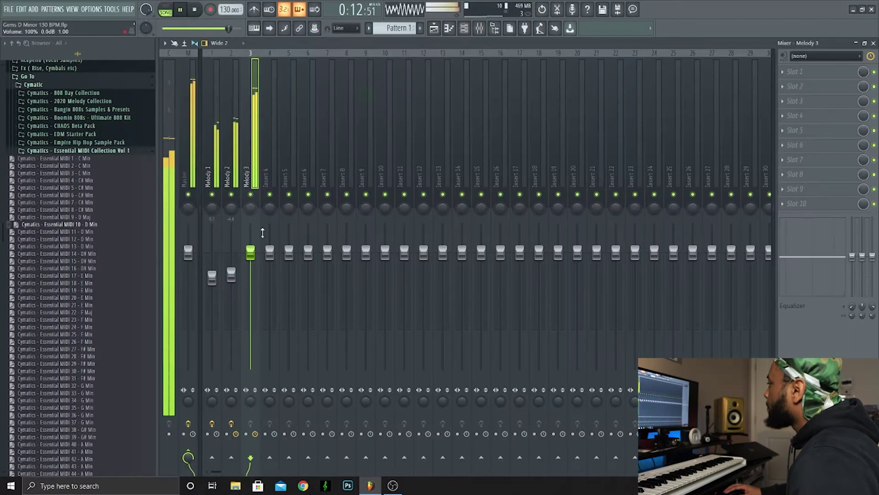
{"action": "left_click", "coordinate": [472, 28]}
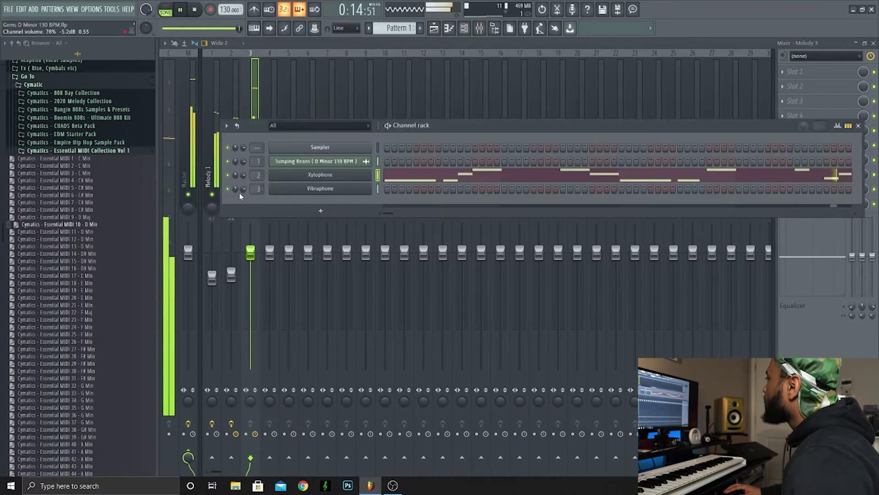
{"action": "left_click_drag", "start_coordinate": [250, 251], "coordinate": [250, 266]}
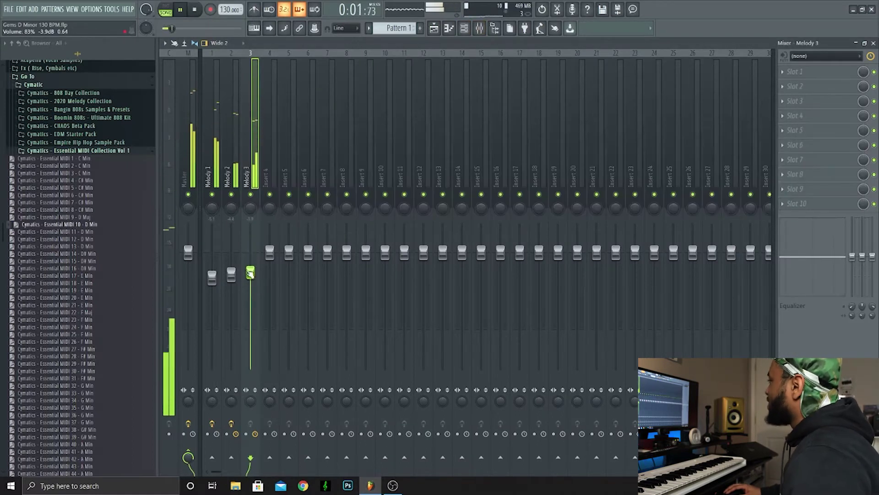
{"action": "left_click", "coordinate": [215, 192]}
{"action": "left_click", "coordinate": [251, 270]}
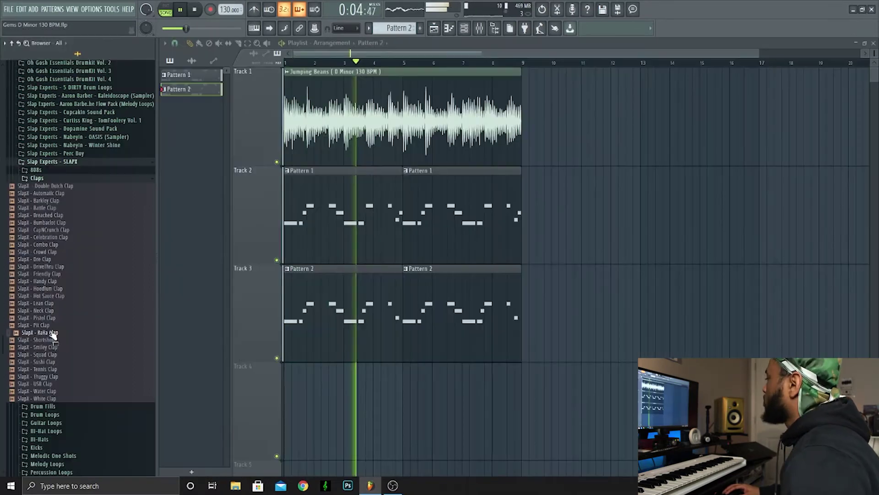
Add the SlapX - RaRa Clap sample and another SlapX clap sample as new channels in the channel rack
{"action": "key", "text": "space"}
{"action": "left_click", "coordinate": [464, 29]}
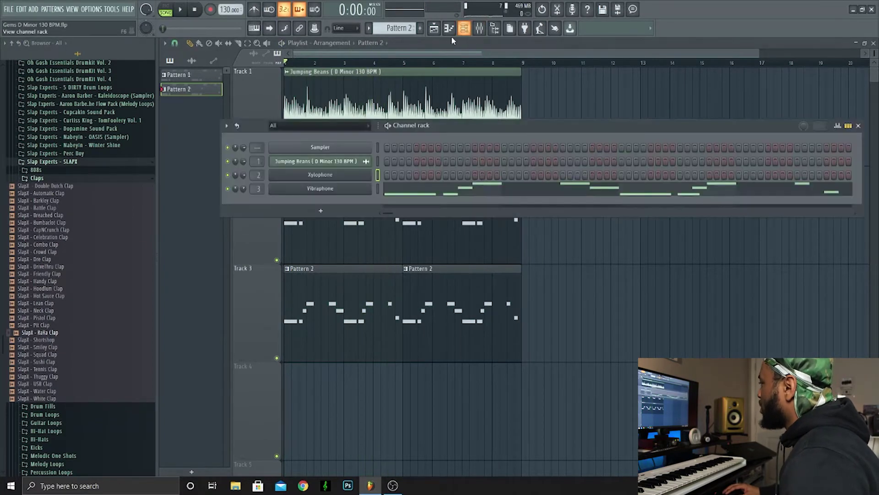
{"action": "left_click_drag", "start_coordinate": [329, 202], "coordinate": [330, 203]}
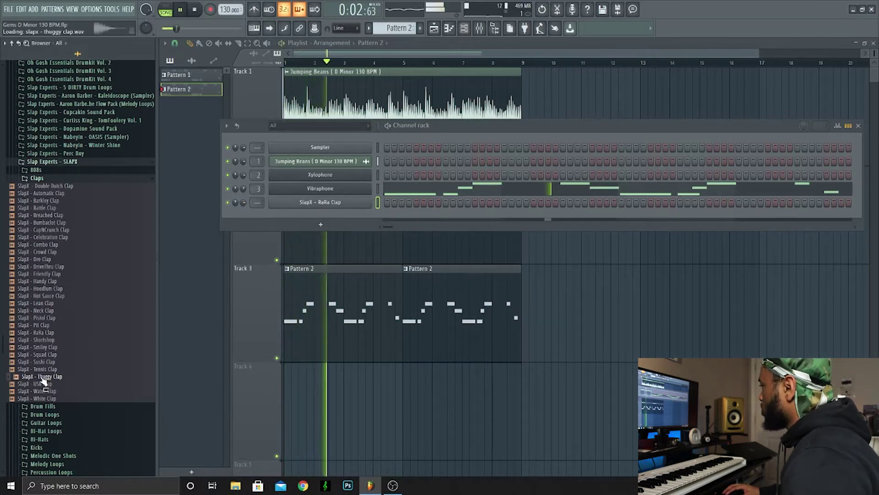
{"action": "left_click_drag", "start_coordinate": [348, 212], "coordinate": [349, 214]}
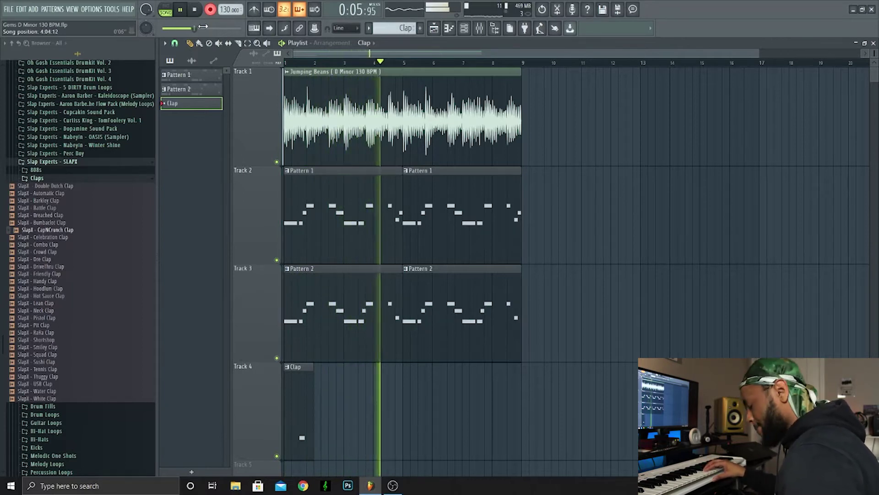
Stop the clap recording and quantize the recorded notes of the Clap pattern
{"action": "key", "text": "space"}
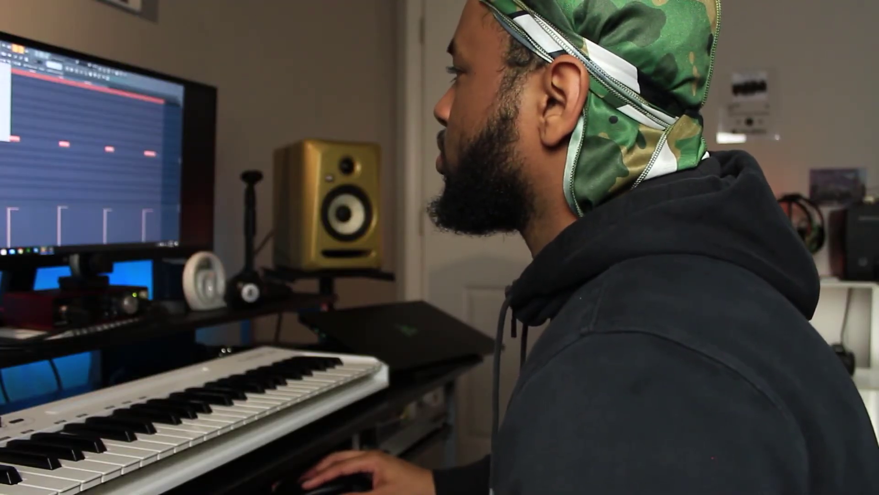
{"action": "key", "text": "alt+q"}
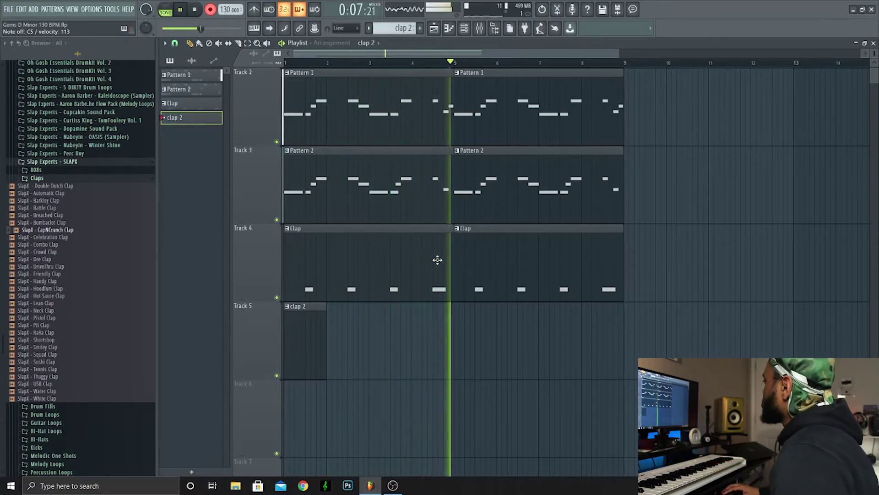
Stop recording, open the clap 2 pattern's RaRa Clap notes and quantize all of them
{"action": "key", "text": "space"}
{"action": "left_click", "coordinate": [462, 329]}
{"action": "double_click", "coordinate": [450, 330]}
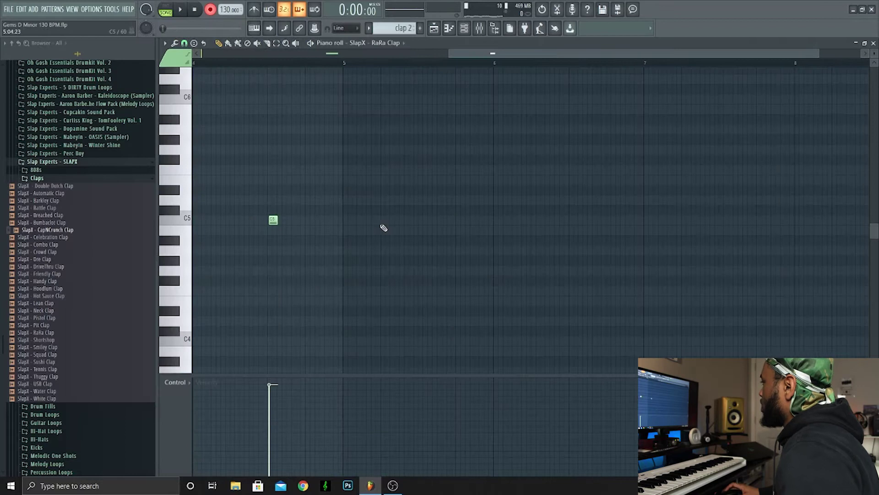
{"action": "key", "text": "ctrl+a"}
{"action": "left_click", "coordinate": [174, 43]}
{"action": "left_click", "coordinate": [189, 104]}
{"action": "key", "text": "space"}
{"action": "left_click", "coordinate": [485, 298]}
Replace the C5 clap note in bar 4 with one at 4:09:00 that has the first note's length
{"action": "left_click", "coordinate": [493, 268]}
{"action": "right_click", "coordinate": [493, 268]}
{"action": "left_click", "coordinate": [333, 220]}
{"action": "right_click", "coordinate": [491, 220]}
{"action": "left_click", "coordinate": [492, 218]}
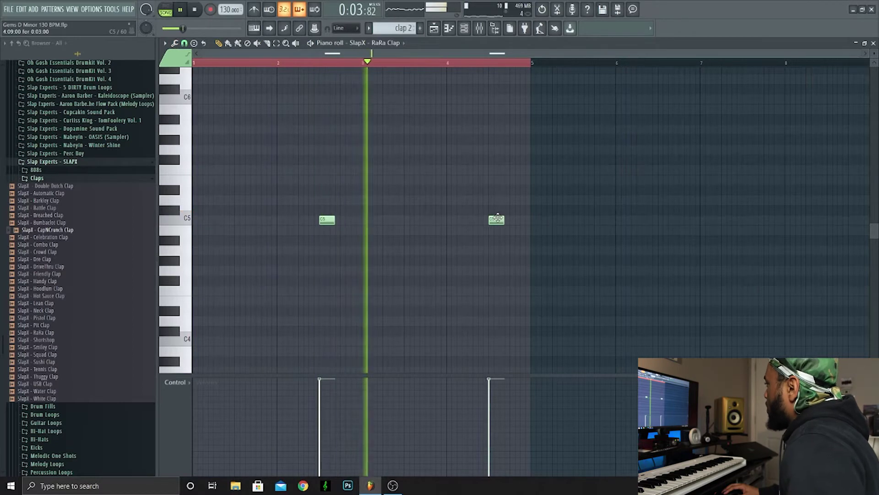
Lower the velocity of both RaRa Clap notes in the clap 2 pattern and play it back
{"action": "scroll", "coordinate": [499, 266], "scroll_direction": "up", "scroll_amount": 3}
{"action": "key", "text": "ctrl+a"}
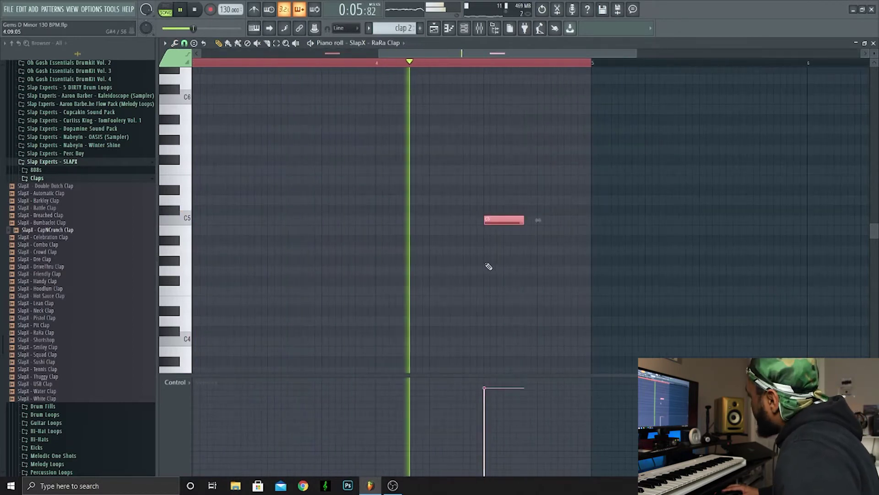
{"action": "left_click", "coordinate": [491, 270]}
{"action": "key", "text": "space"}
{"action": "scroll", "coordinate": [414, 287], "scroll_direction": "down", "scroll_amount": 4}
{"action": "key", "text": "ctrl+a"}
{"action": "key", "text": "space"}
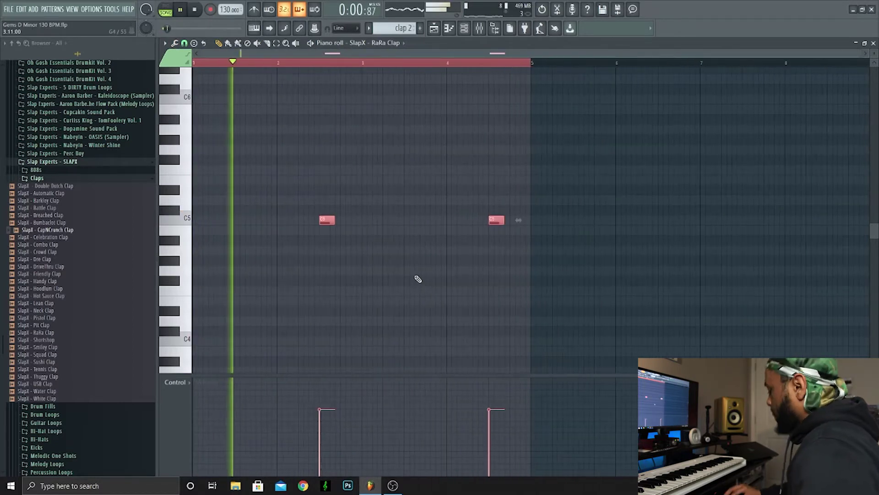
Transpose both RaRa Clap notes down one semitone to B4, deselect them and check the playback
{"action": "key", "text": "shift+Down"}
{"action": "key", "text": "shift+Down"}
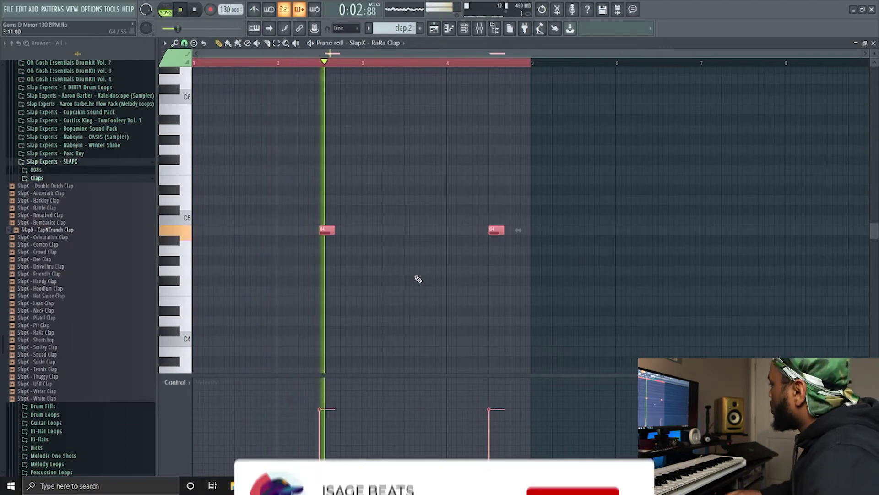
{"action": "left_click", "coordinate": [284, 280]}
{"action": "right_click", "coordinate": [287, 280]}
{"action": "key", "text": "space"}
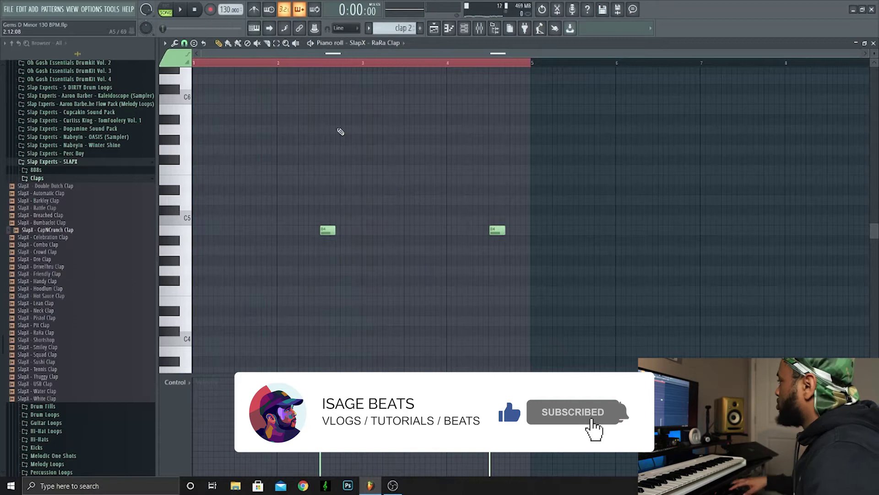
{"action": "key", "text": "space"}
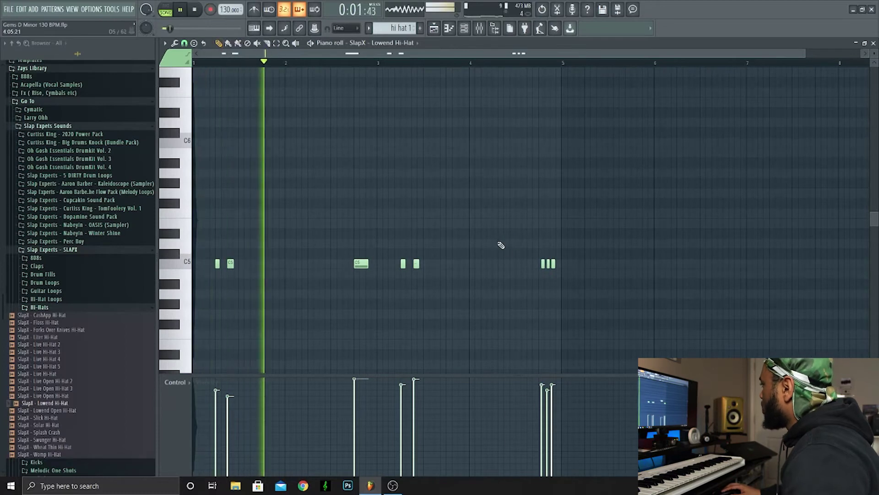
Select all Lowend Hi-Hat notes in the hi hat 1 pattern and quantize them
{"action": "scroll", "coordinate": [552, 270], "scroll_direction": "up", "scroll_amount": 3}
{"action": "key", "text": "ctrl+a"}
{"action": "left_click", "coordinate": [175, 44]}
{"action": "left_click", "coordinate": [188, 104]}
{"action": "left_click", "coordinate": [494, 302]}
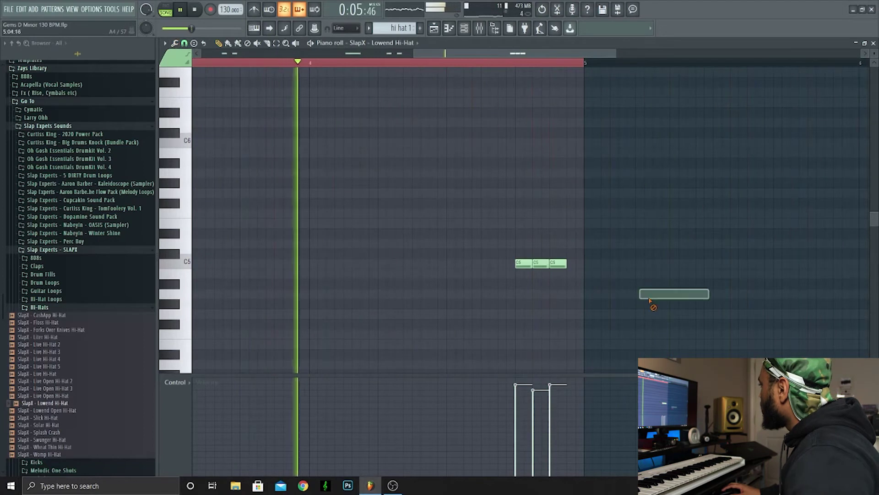
Play back the hi hat 1 pattern and replace the long C5 note late in bar 2 with a short one like its neighbours
{"action": "scroll", "coordinate": [541, 270], "scroll_direction": "up", "scroll_amount": 1}
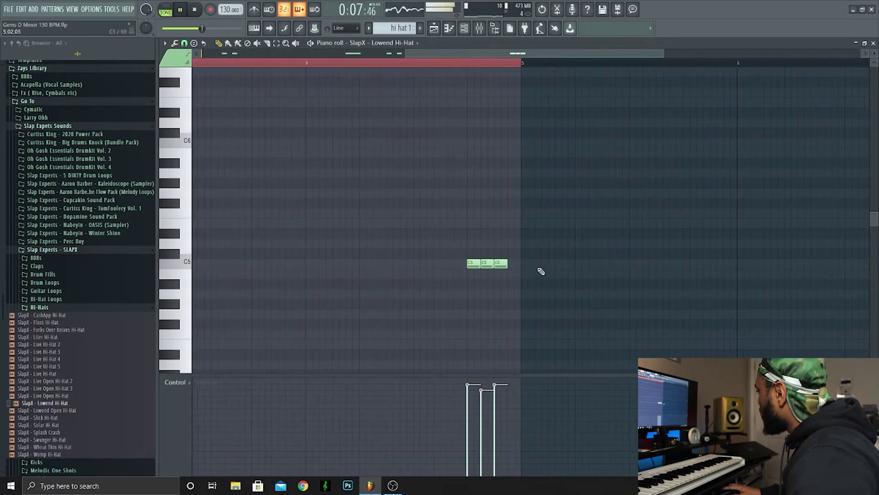
{"action": "scroll", "coordinate": [538, 274], "scroll_direction": "down", "scroll_amount": 2}
{"action": "scroll", "coordinate": [480, 284], "scroll_direction": "up", "scroll_amount": 2}
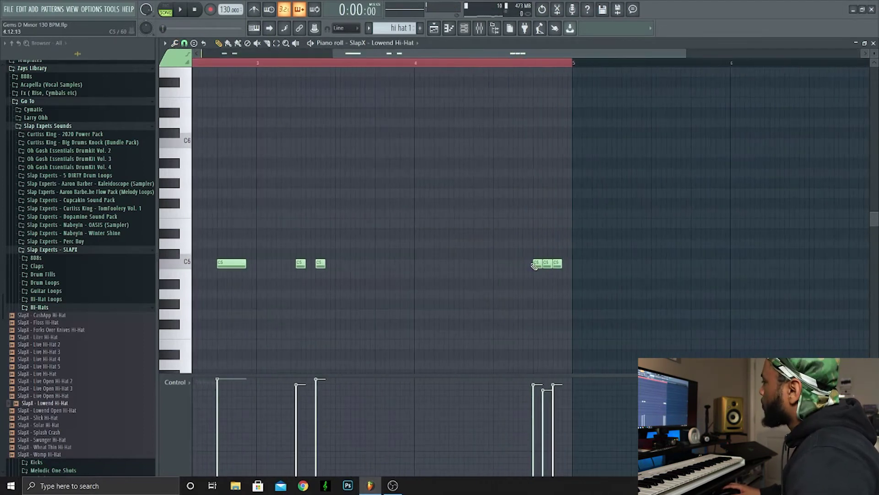
{"action": "left_click_drag", "start_coordinate": [515, 277], "coordinate": [673, 181]}
{"action": "key", "text": "space"}
{"action": "scroll", "coordinate": [411, 206], "scroll_direction": "down", "scroll_amount": 1}
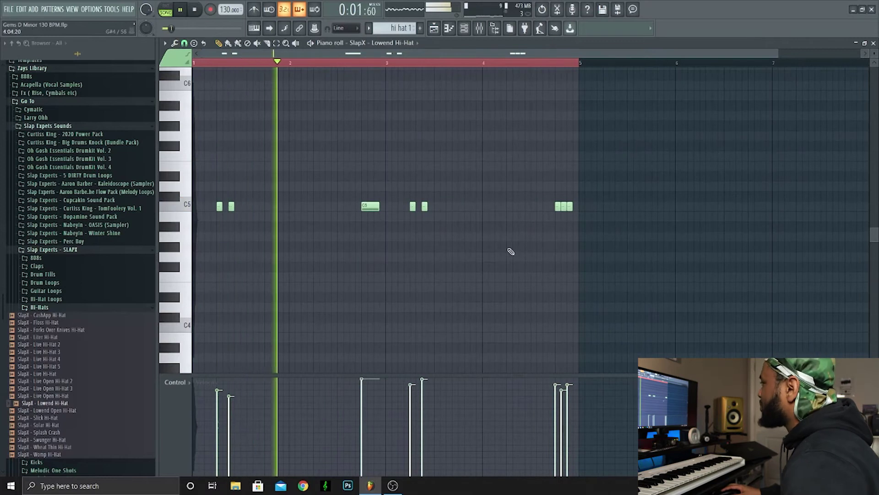
{"action": "scroll", "coordinate": [363, 206], "scroll_direction": "up", "scroll_amount": 2}
{"action": "right_click", "coordinate": [370, 207]}
{"action": "left_click", "coordinate": [364, 206]}
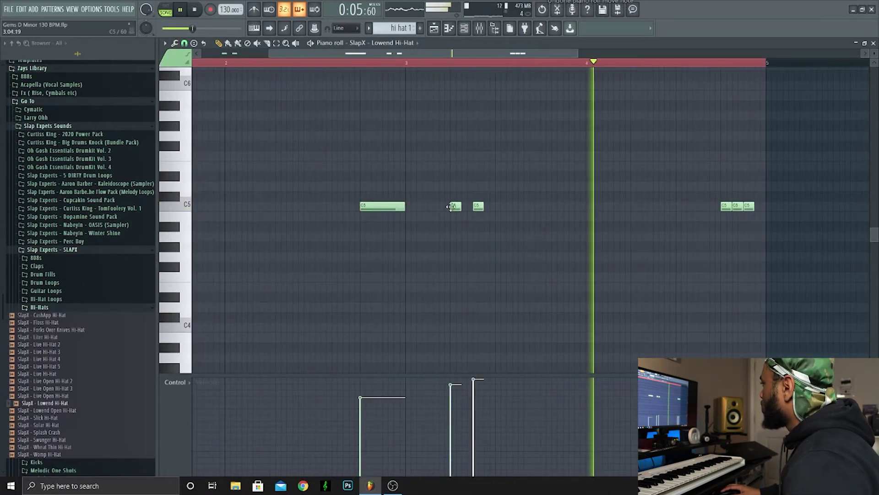
{"action": "right_click", "coordinate": [379, 209]}
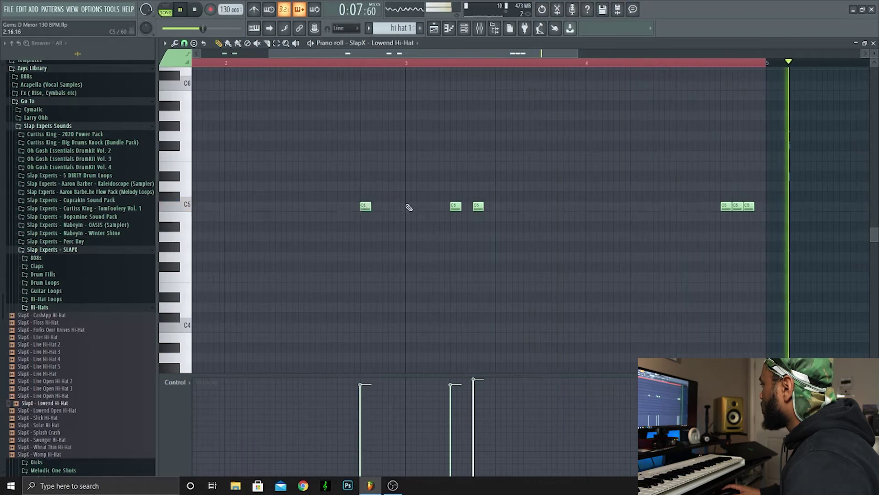
{"action": "scroll", "coordinate": [370, 205], "scroll_direction": "down", "scroll_amount": 2}
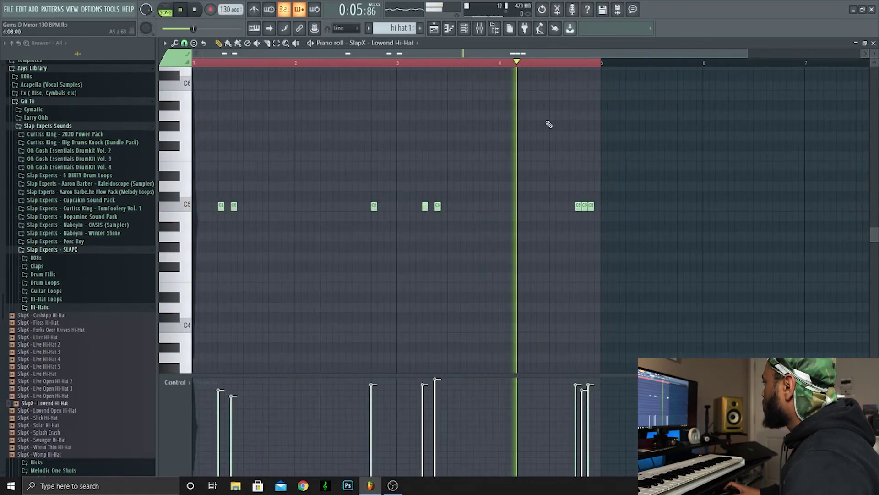
Delete the middle C5 note from the three-note group at the end of bar 4 in hi hat 1
{"action": "scroll", "coordinate": [582, 248], "scroll_direction": "up", "scroll_amount": 6}
{"action": "right_click", "coordinate": [644, 207]}
{"action": "scroll", "coordinate": [725, 239], "scroll_direction": "down", "scroll_amount": 3}
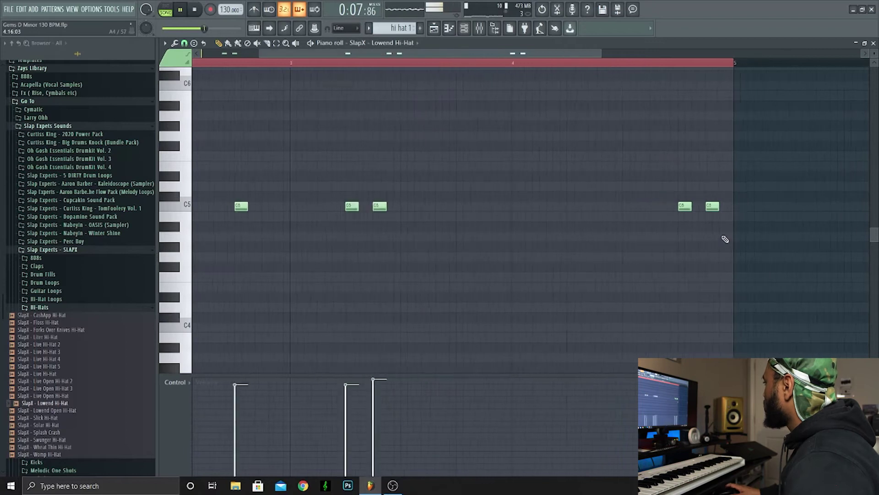
{"action": "scroll", "coordinate": [710, 225], "scroll_direction": "down", "scroll_amount": 3}
Place a second hi hat 1 clip on Track 8 from bar 5 in the playlist
{"action": "left_click", "coordinate": [434, 29]}
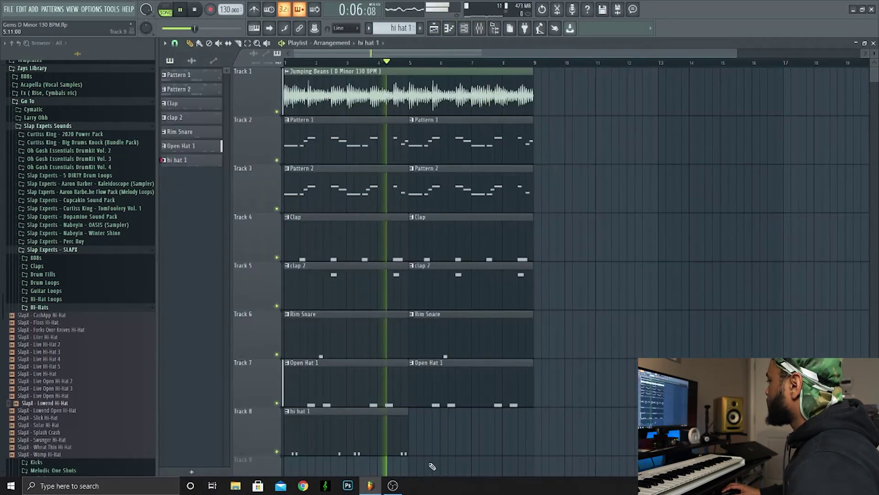
{"action": "key", "text": "space"}
{"action": "left_click", "coordinate": [430, 430]}
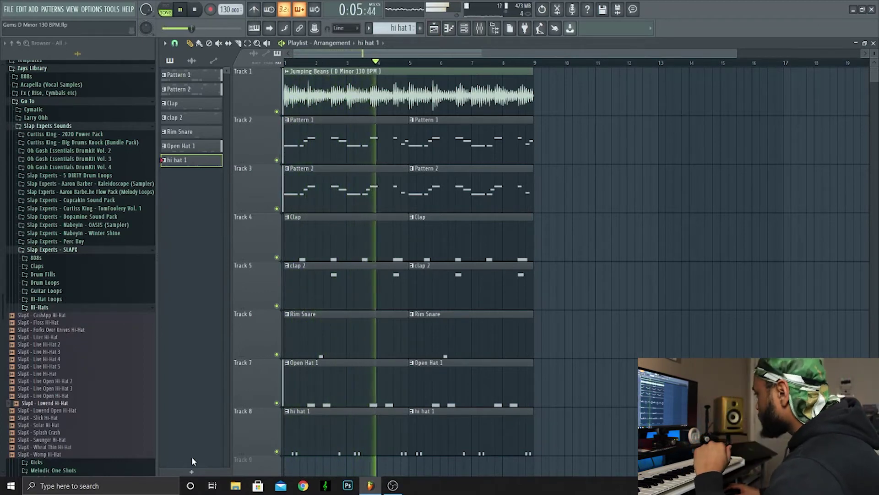
Delete the C5 note late in bar 2 of hi hat 1 and lower the velocity of the second note in bar 3
{"action": "double_click", "coordinate": [352, 422]}
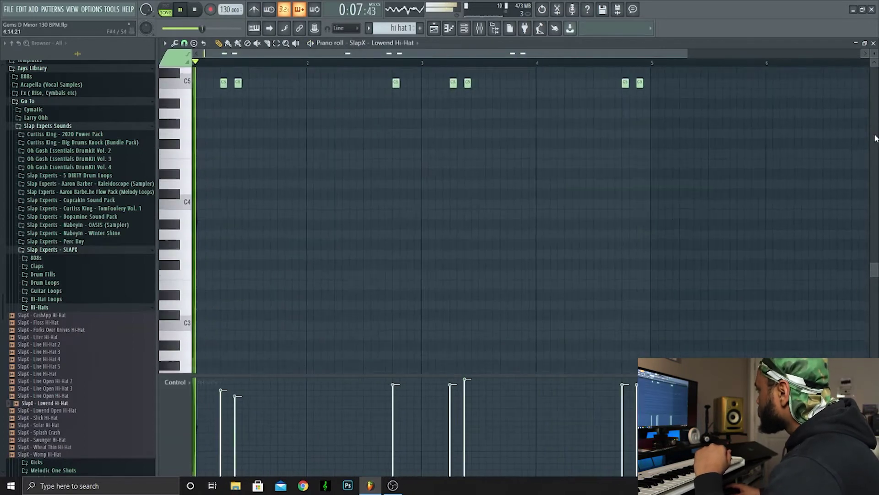
{"action": "right_click", "coordinate": [396, 169]}
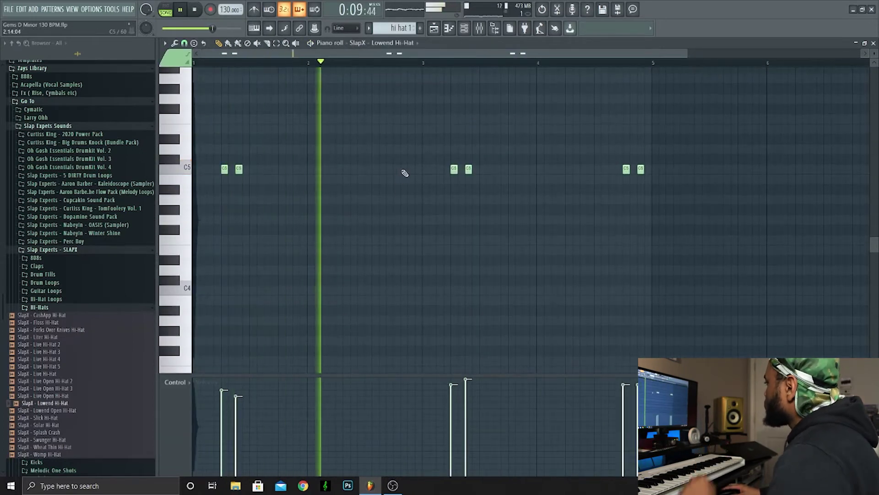
{"action": "key", "text": "ctrl+a"}
{"action": "key", "text": "ctrl+d"}
{"action": "scroll", "coordinate": [492, 268], "scroll_direction": "down", "scroll_amount": 1}
{"action": "left_click", "coordinate": [465, 385]}
{"action": "scroll", "coordinate": [630, 398], "scroll_direction": "down", "scroll_amount": 1}
{"action": "left_click", "coordinate": [653, 340]}
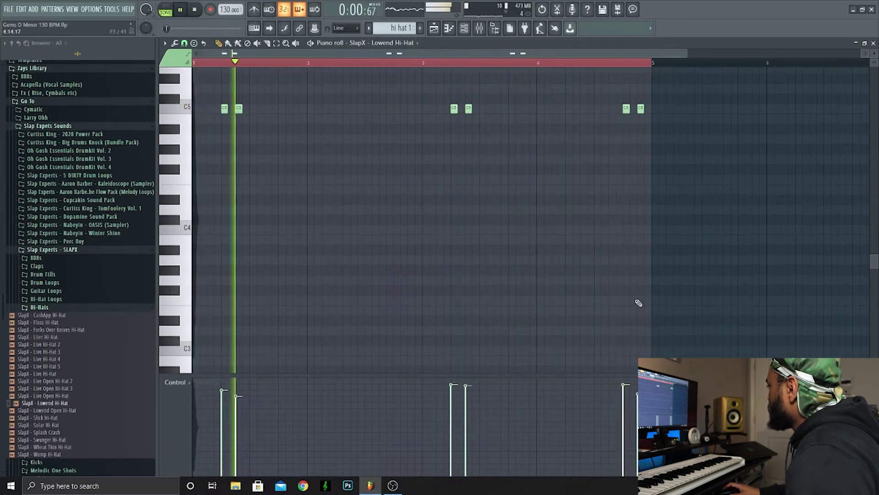
{"action": "left_click", "coordinate": [484, 220]}
{"action": "right_click", "coordinate": [505, 240], "text": "ctrl"}
{"action": "scroll", "coordinate": [481, 240], "scroll_direction": "down", "scroll_amount": 2}
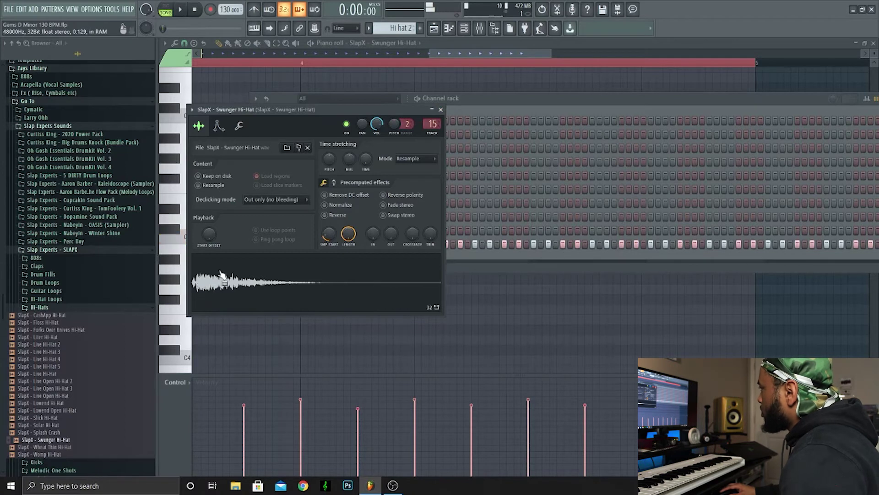
Close the SlapX - Swunger Hi-Hat channel settings and listen to the full arrangement in the playlist
{"action": "left_click", "coordinate": [441, 111]}
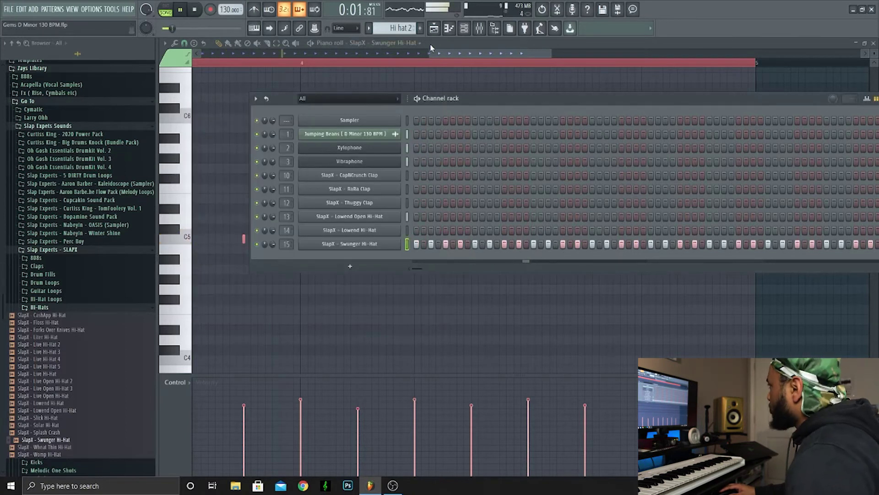
{"action": "left_click", "coordinate": [434, 28]}
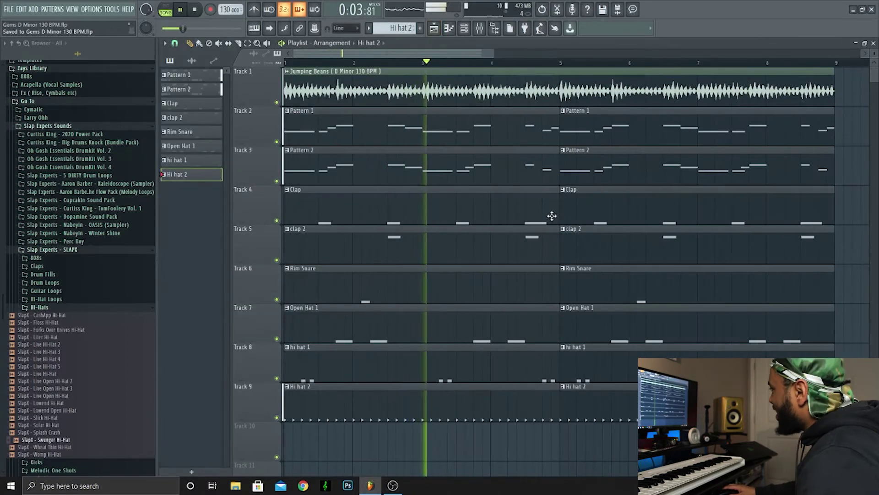
{"action": "scroll", "coordinate": [544, 216], "scroll_direction": "down", "scroll_amount": 2}
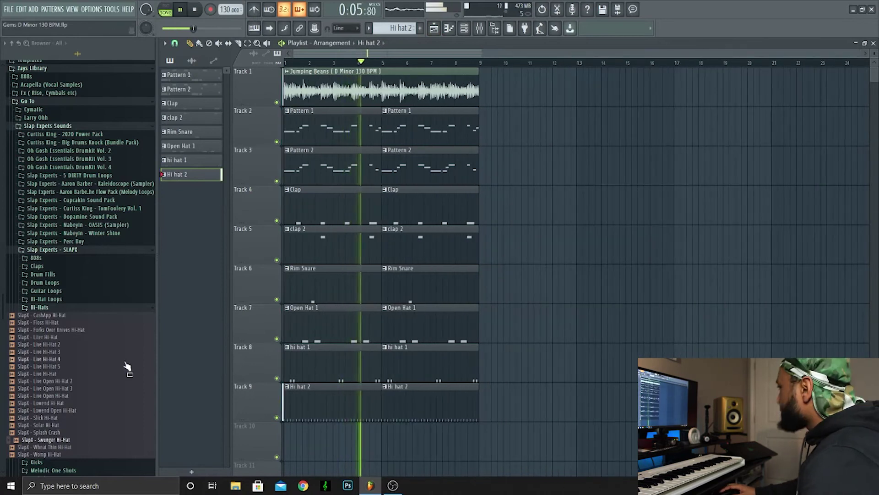
Collapse the Slap Experts sound folders in the browser and open The Kit Plug folder
{"action": "left_click", "coordinate": [68, 307]}
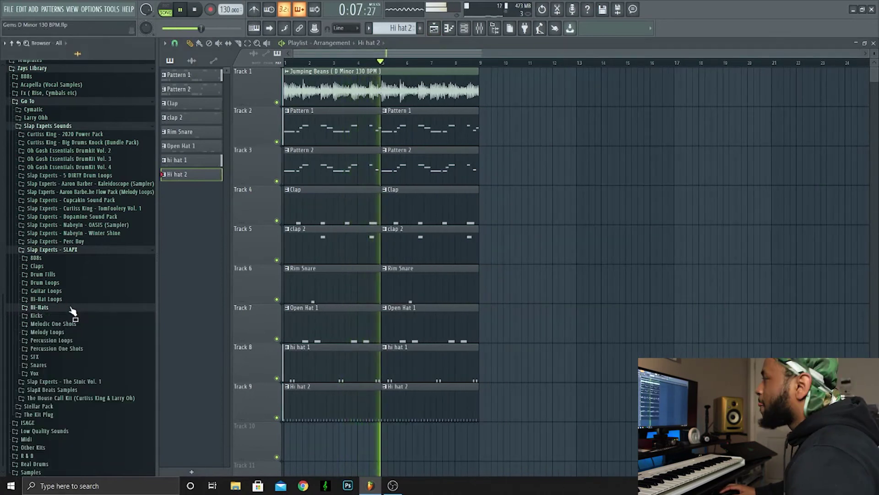
{"action": "left_click", "coordinate": [56, 258]}
{"action": "left_click", "coordinate": [54, 128]}
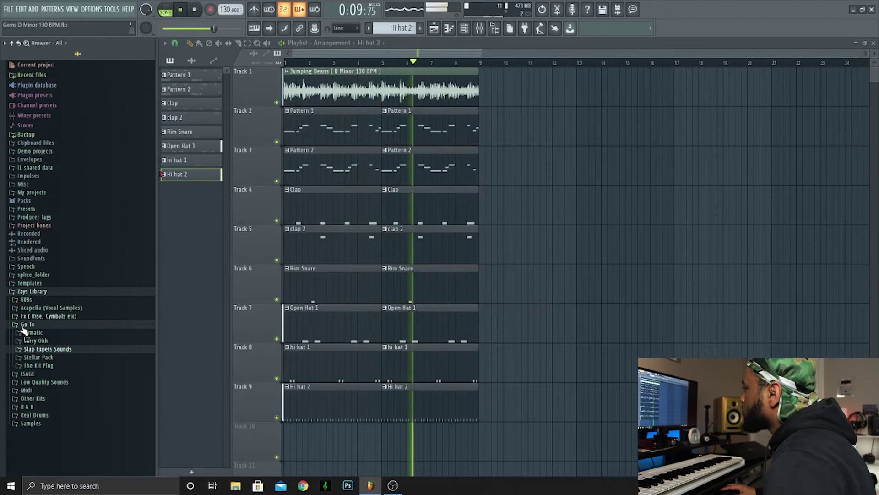
{"action": "left_click", "coordinate": [40, 374]}
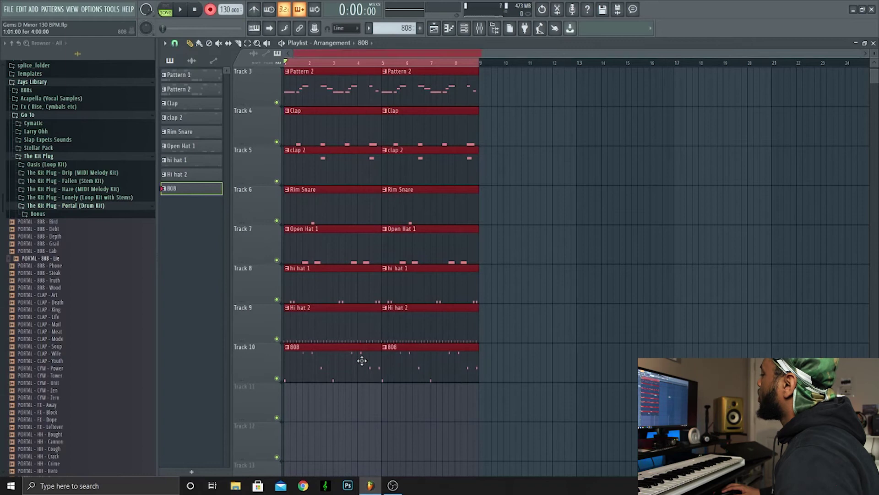
Open the 808 pattern, quantize all its PORTAL - 808 - Lie notes and play them back
{"action": "double_click", "coordinate": [361, 360]}
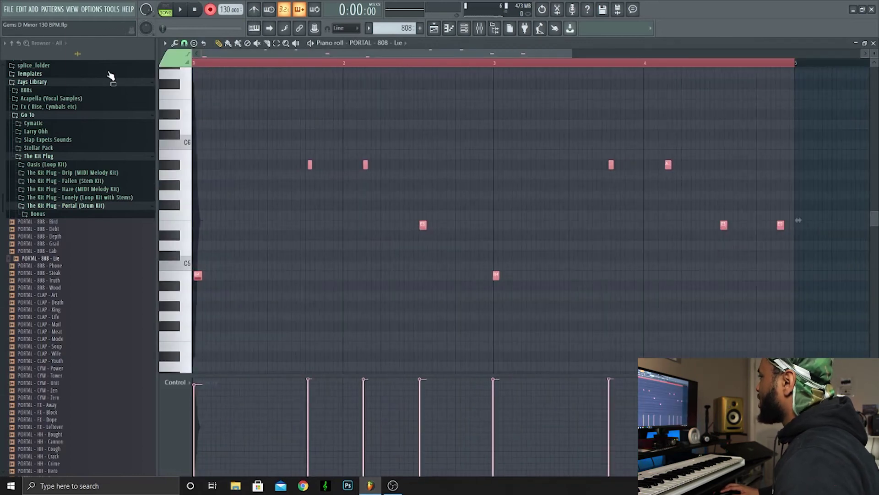
{"action": "left_click", "coordinate": [179, 45]}
{"action": "left_click", "coordinate": [217, 104]}
{"action": "key", "text": "space"}
{"action": "left_click", "coordinate": [486, 300]}
{"action": "right_click", "coordinate": [496, 304], "text": "ctrl"}
{"action": "right_click", "coordinate": [497, 302], "text": "ctrl"}
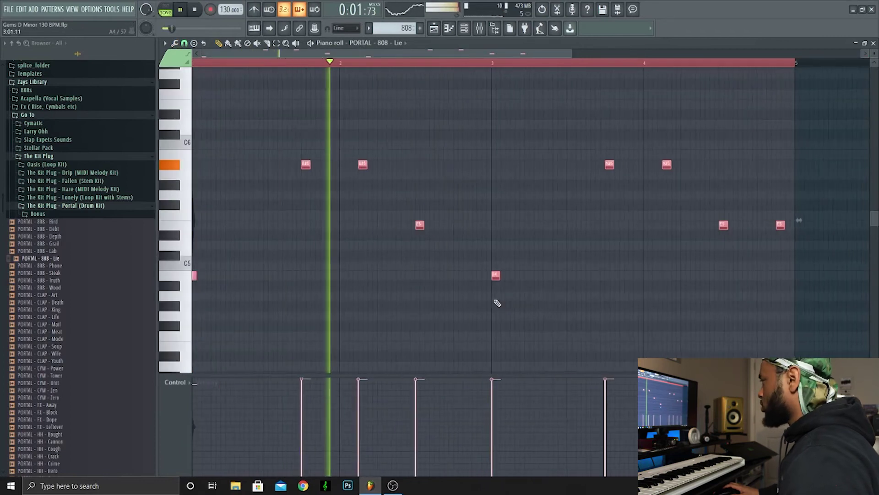
{"action": "left_click", "coordinate": [588, 255]}
{"action": "right_click", "coordinate": [591, 255]}
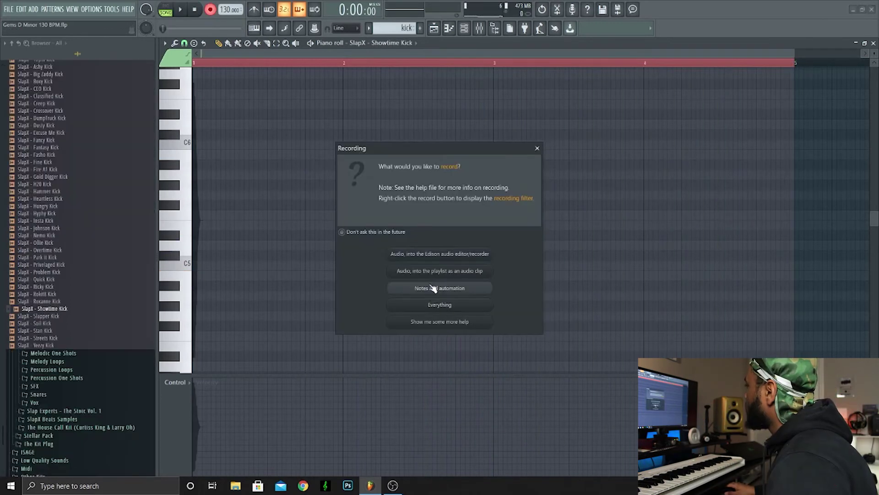
Record the SlapX - Showtime Kick rhythm on C5 into the kick pattern as notes and automation, and select all its notes
{"action": "left_click", "coordinate": [432, 287]}
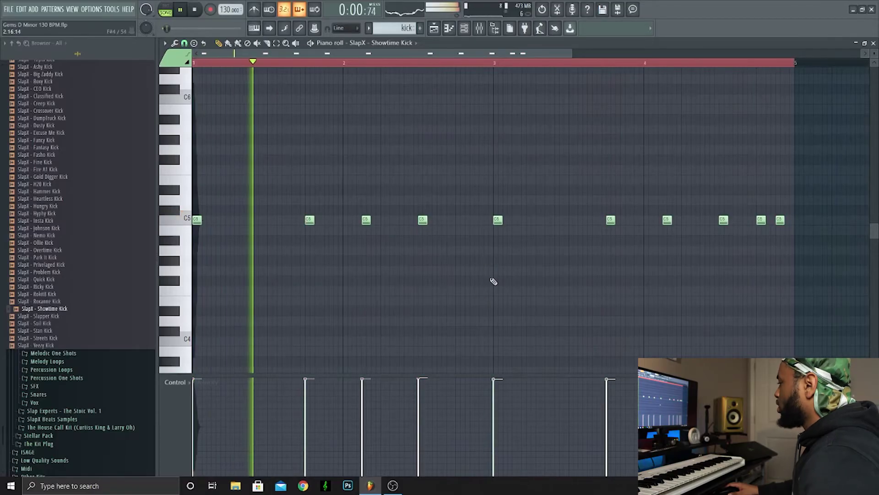
{"action": "scroll", "coordinate": [483, 275], "scroll_direction": "down", "scroll_amount": 2}
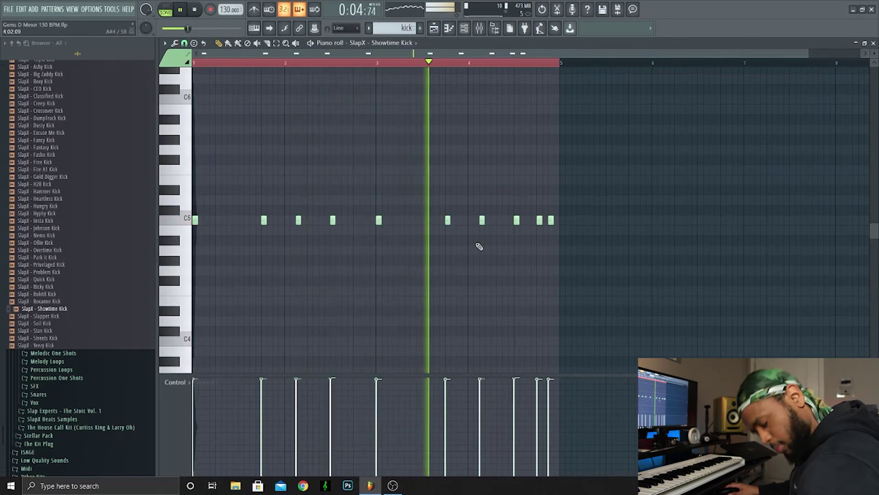
{"action": "key", "text": "ctrl+a"}
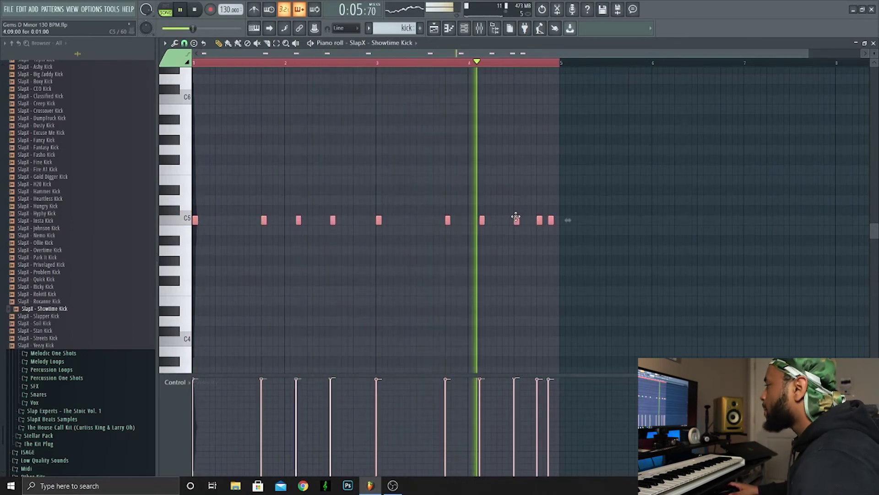
Check the SlapX - Showtime Kick's volume in the channel rack and return to the playlist
{"action": "left_click", "coordinate": [465, 29]}
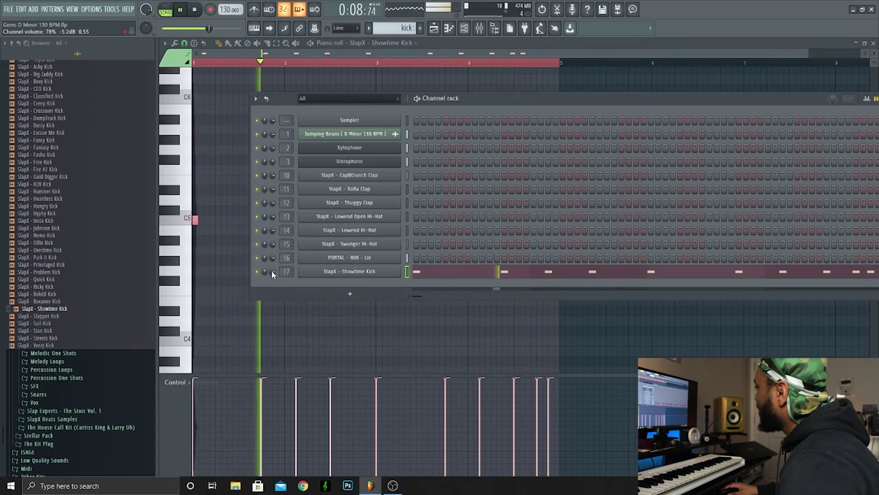
{"action": "left_click", "coordinate": [524, 88]}
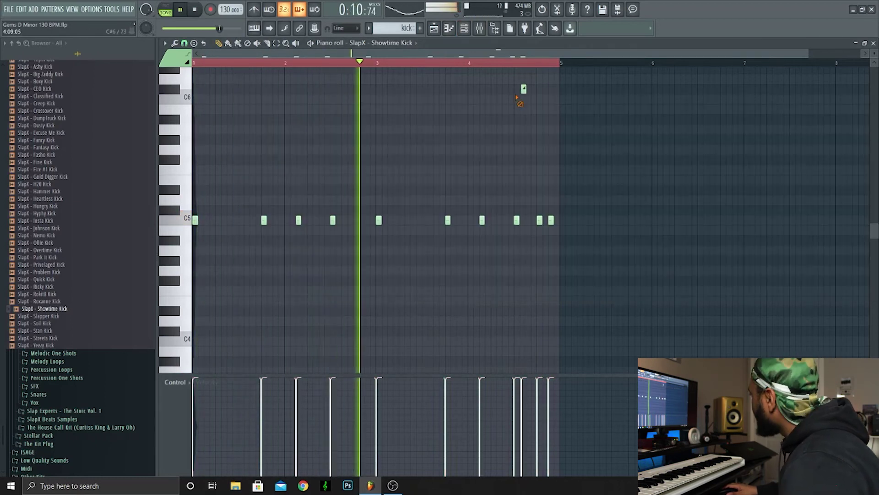
{"action": "left_click", "coordinate": [431, 29]}
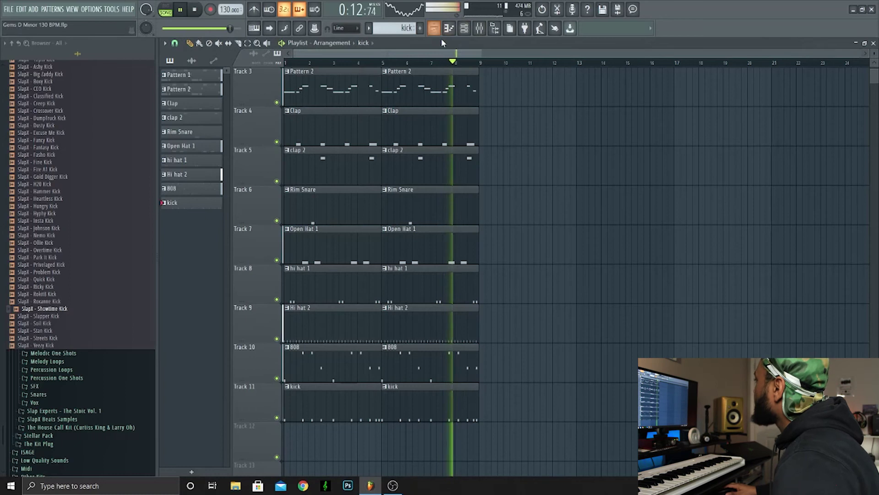